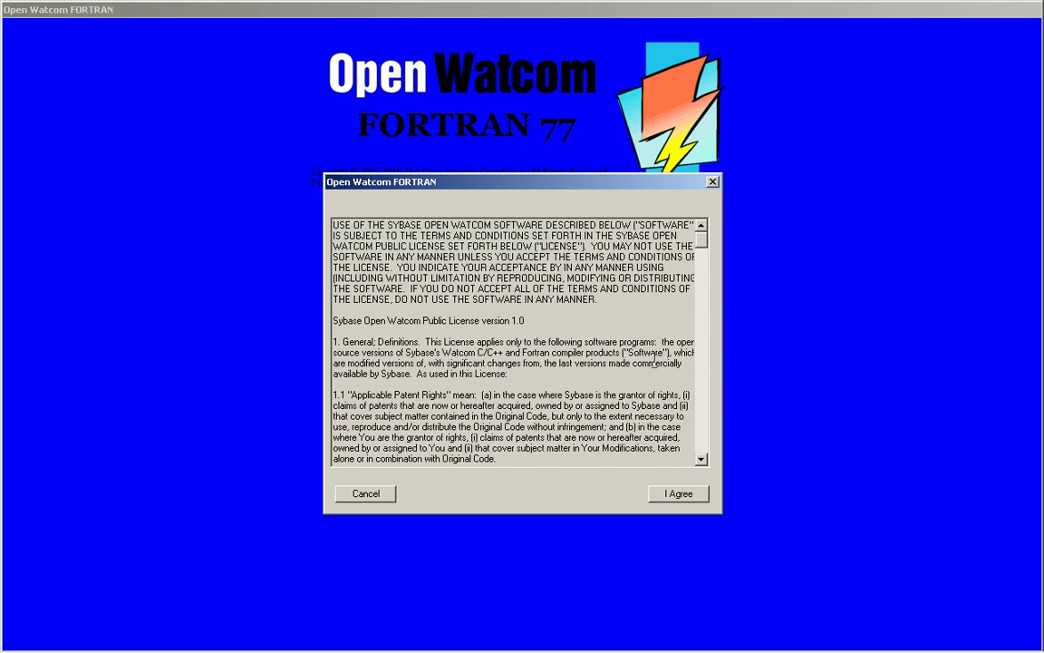
Step: Read through the Sybase Open Watcom Public License text from its opening terms to Exhibit A
scroll(653, 361, down, 4)
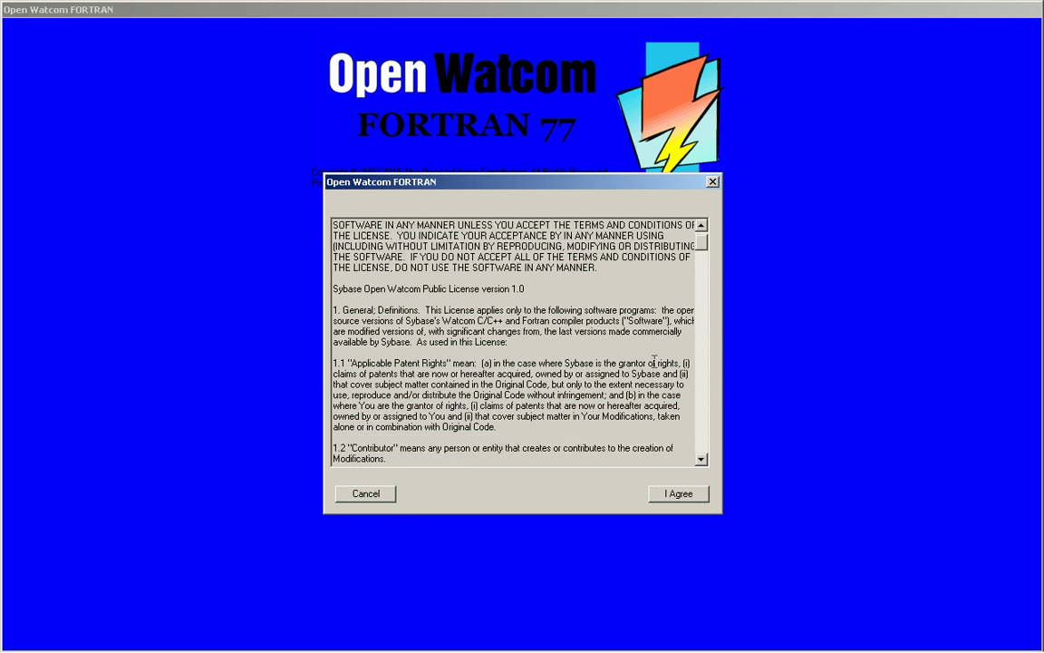
scroll(653, 360, down, 7)
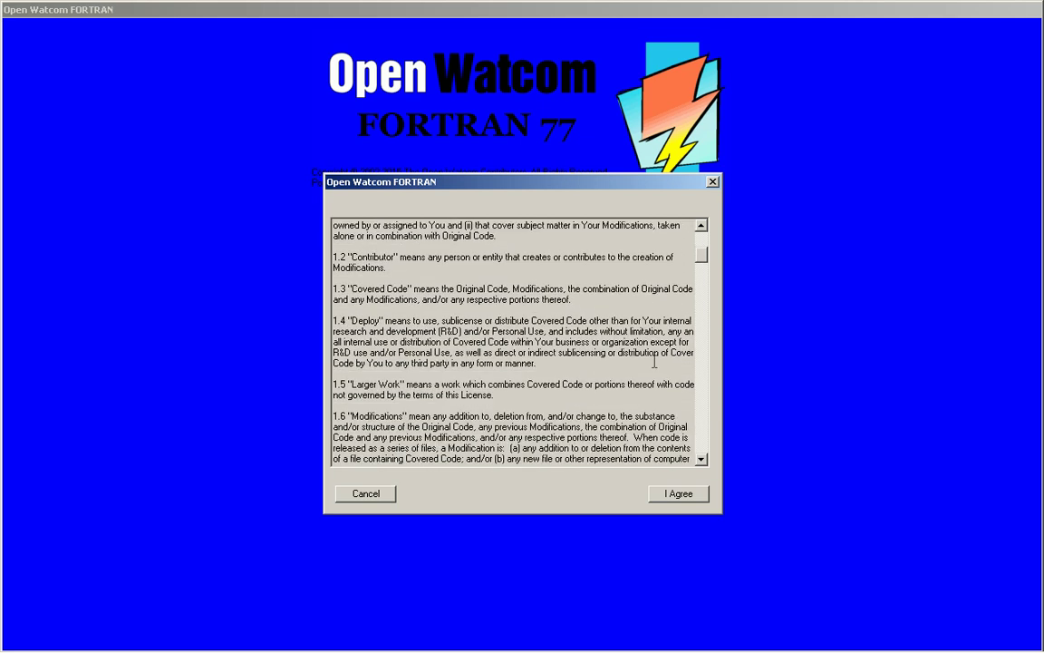
scroll(654, 361, down, 7)
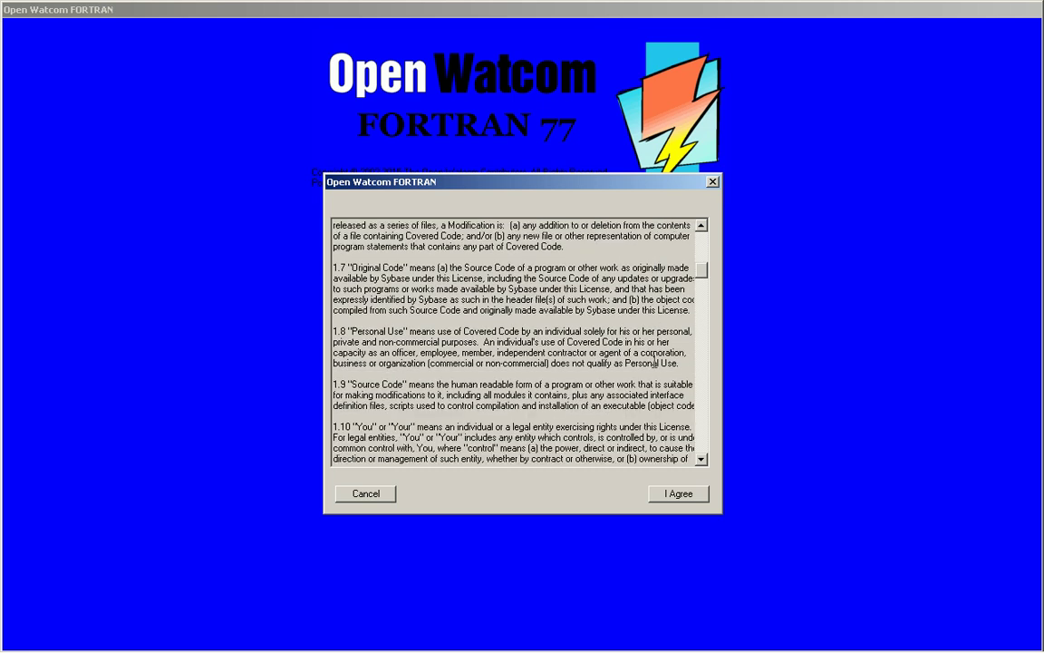
scroll(654, 361, up, 4)
scroll(654, 361, up, 3)
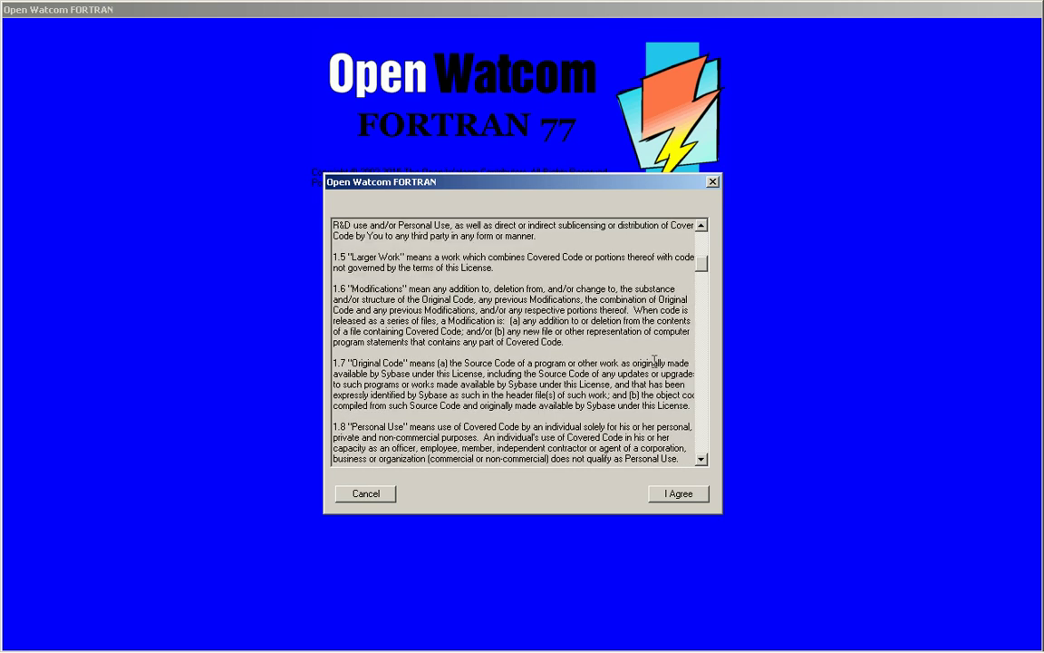
scroll(654, 361, up, 1)
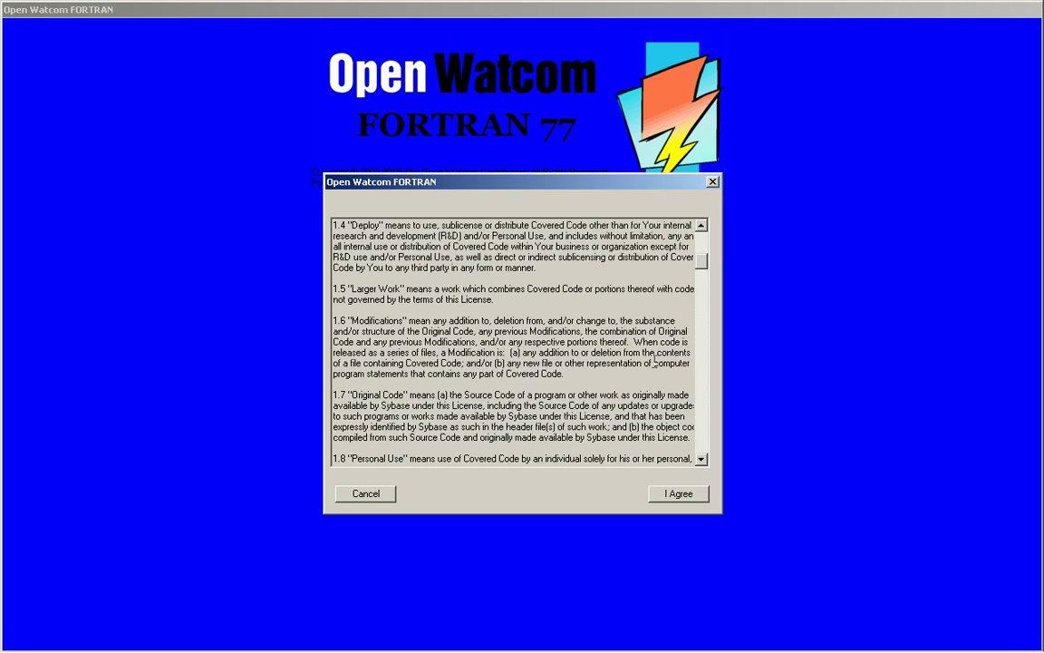
scroll(654, 361, down, 6)
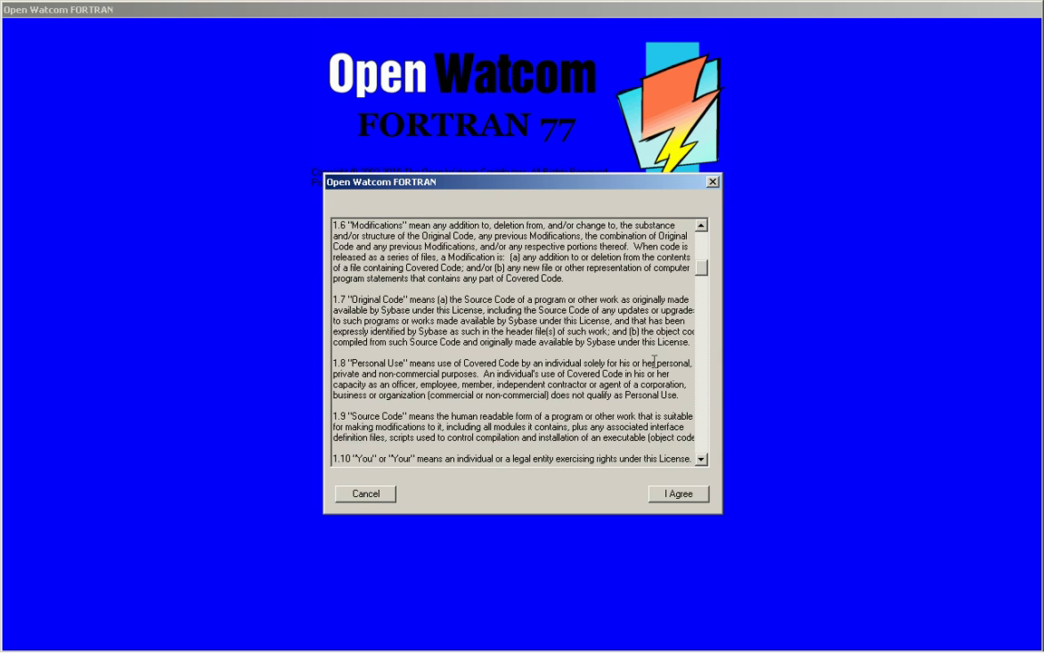
scroll(653, 361, down, 10)
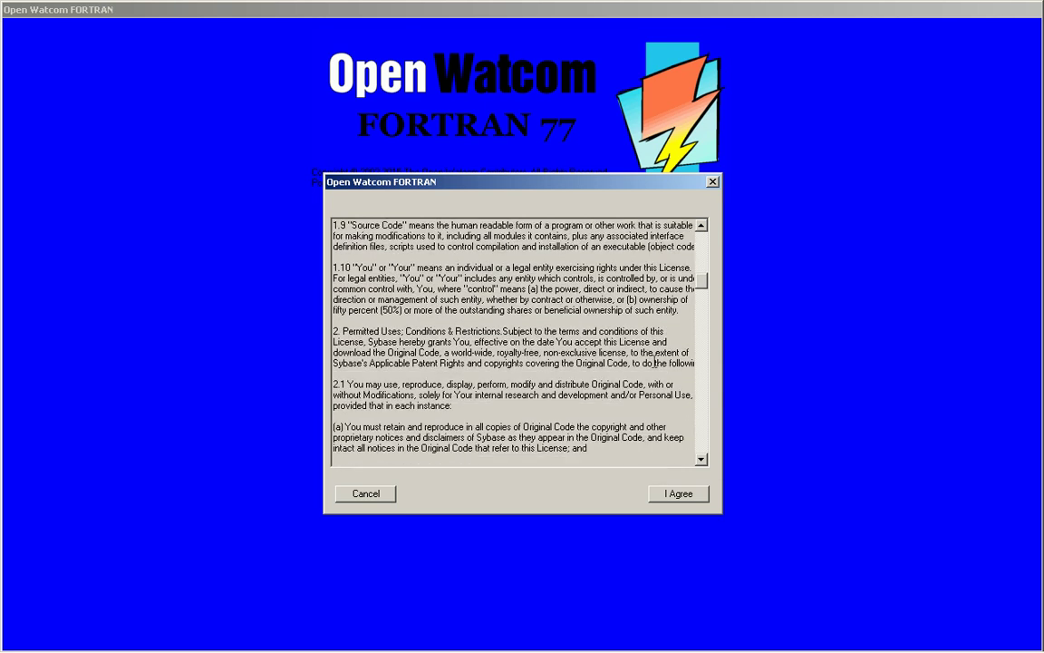
scroll(654, 361, down, 2)
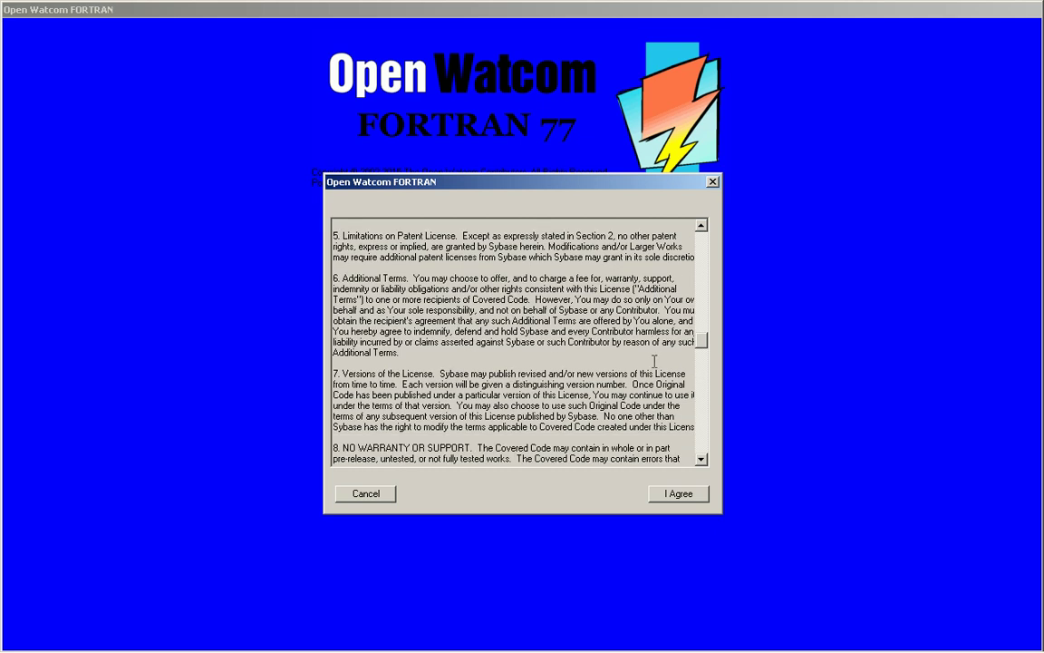
scroll(655, 362, down, 9)
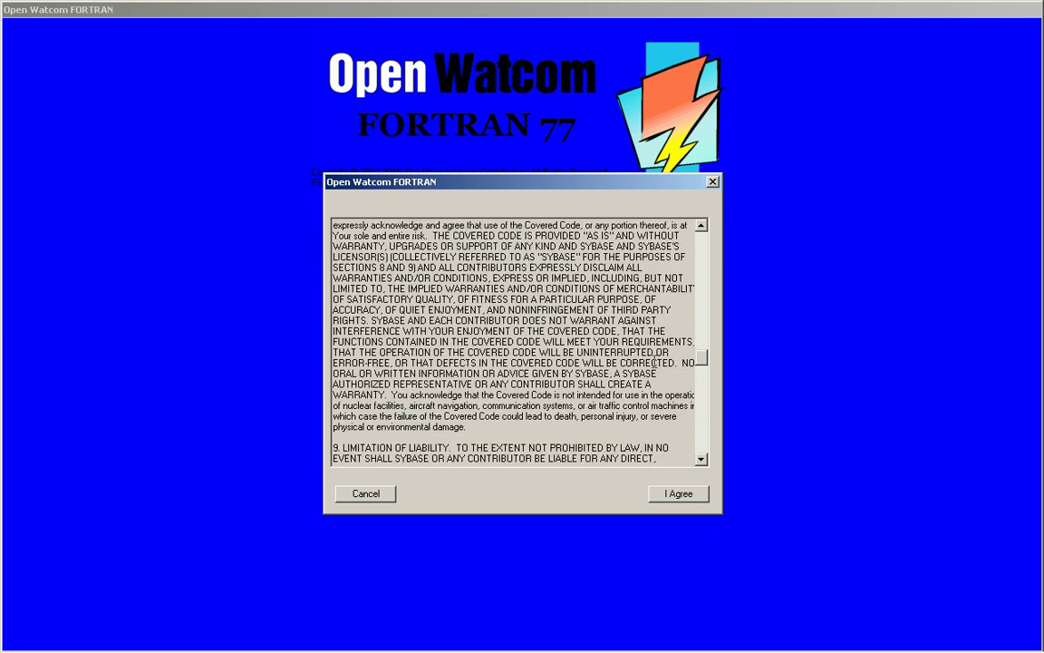
scroll(655, 362, down, 7)
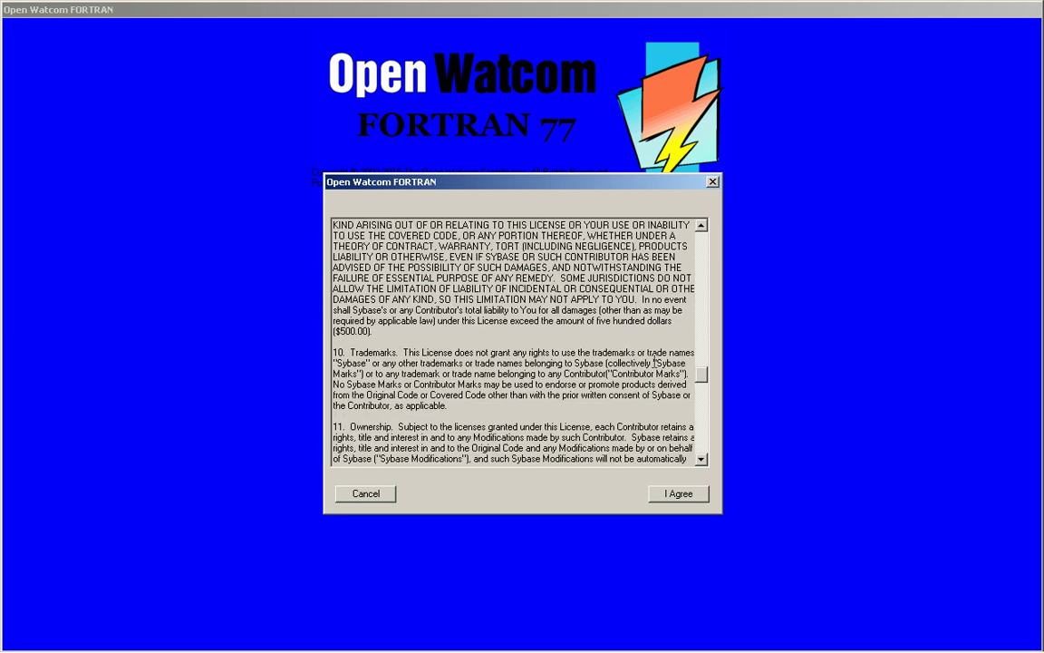
scroll(655, 362, down, 7)
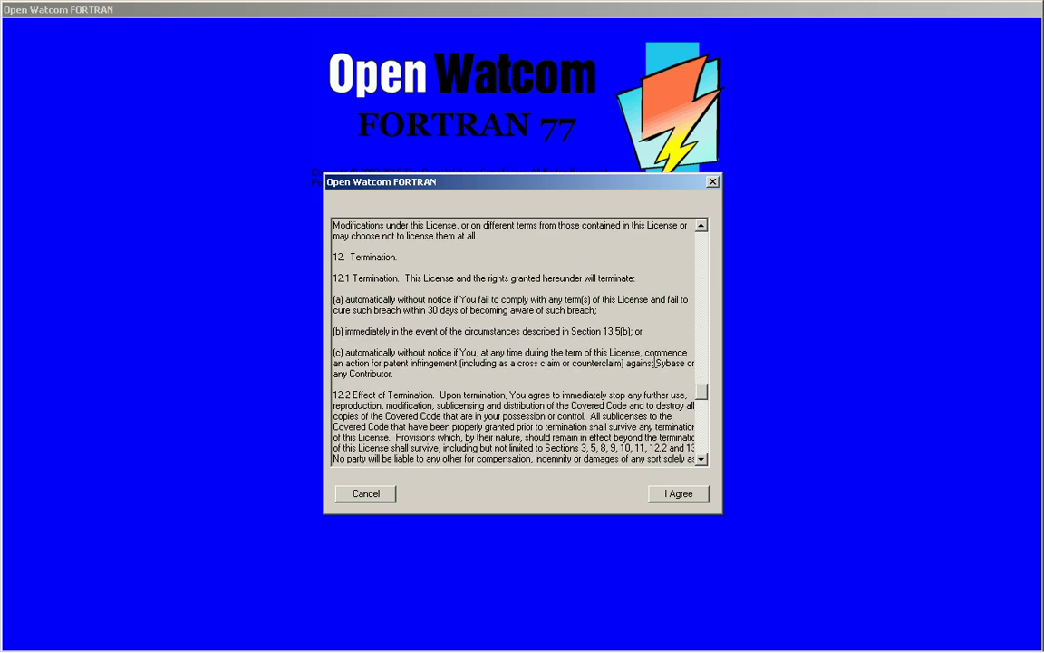
scroll(654, 361, up, 2)
scroll(654, 361, down, 4)
scroll(655, 362, down, 7)
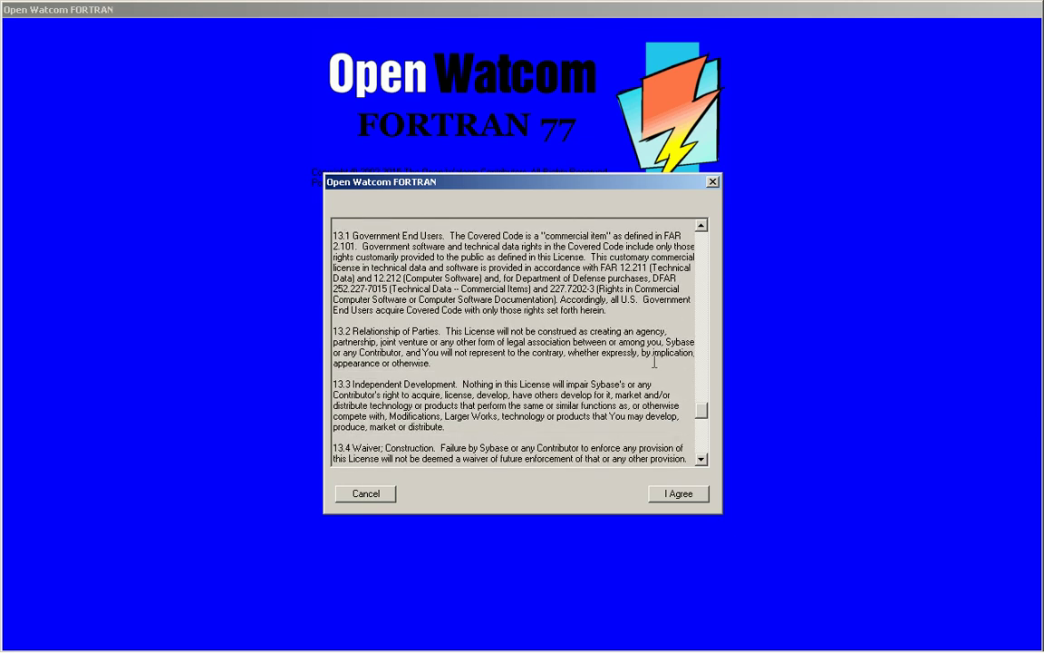
scroll(654, 362, down, 7)
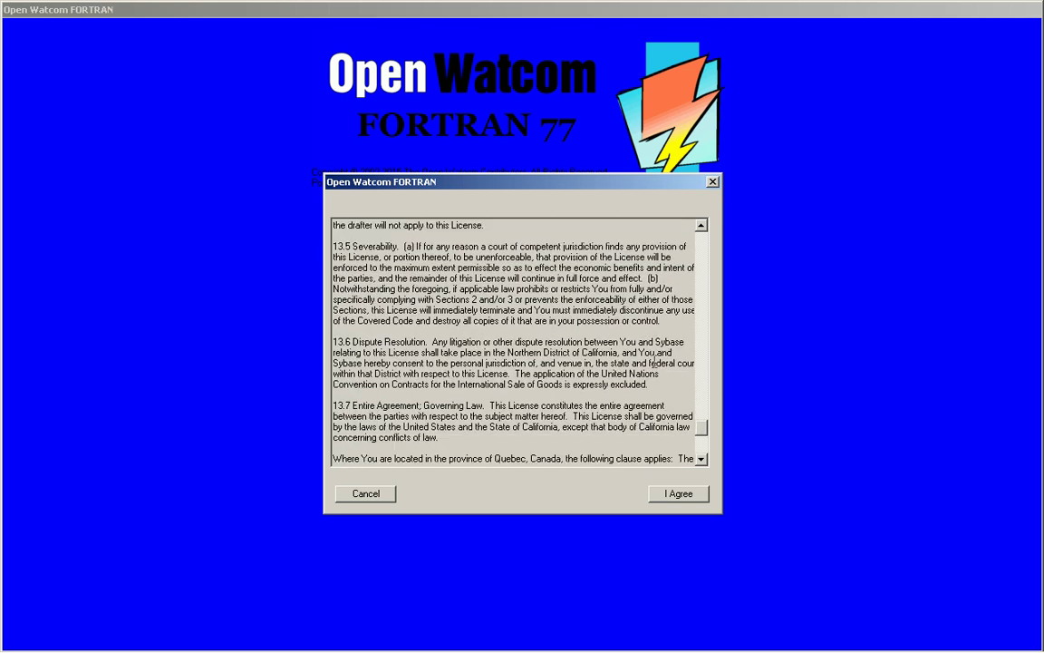
scroll(654, 362, down, 4)
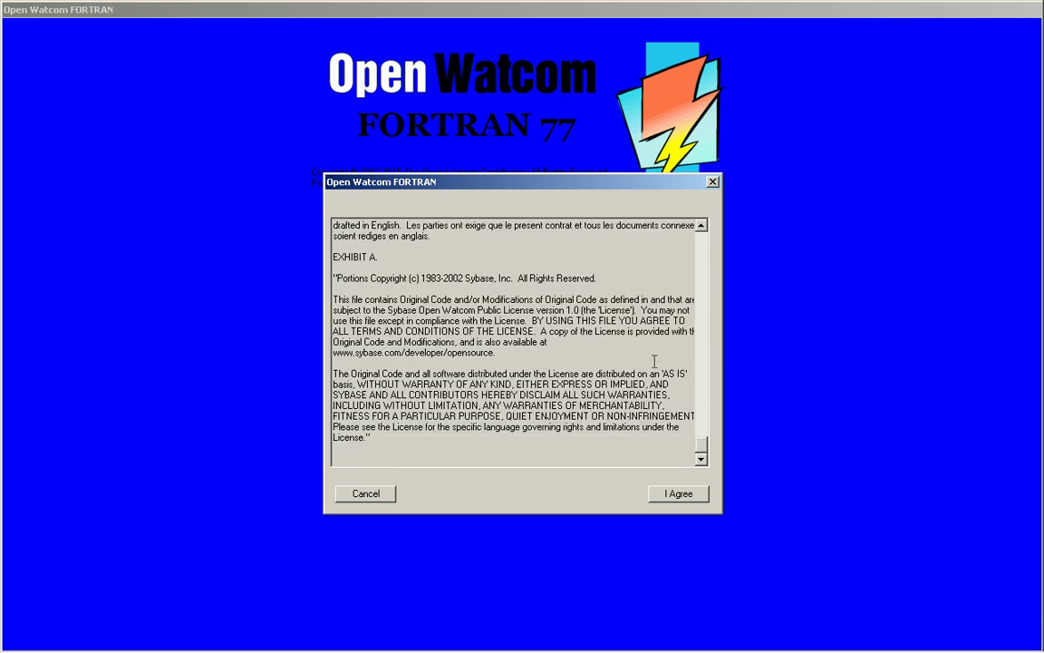
Step: Select the entire license agreement text and copy it
right_click(632, 366)
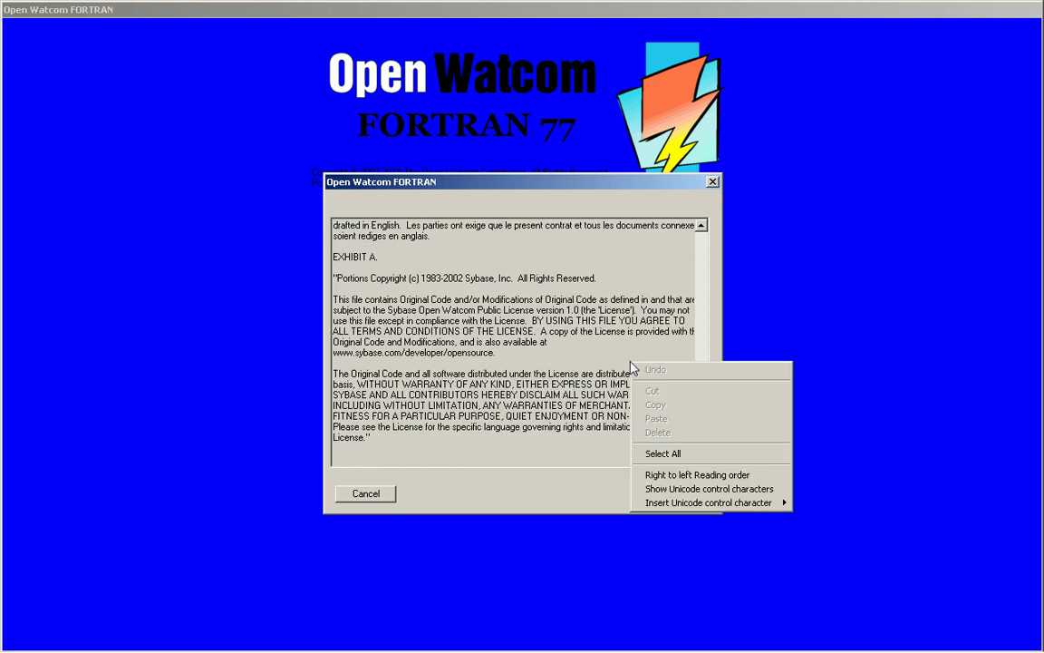
click(671, 453)
right_click(644, 423)
click(671, 460)
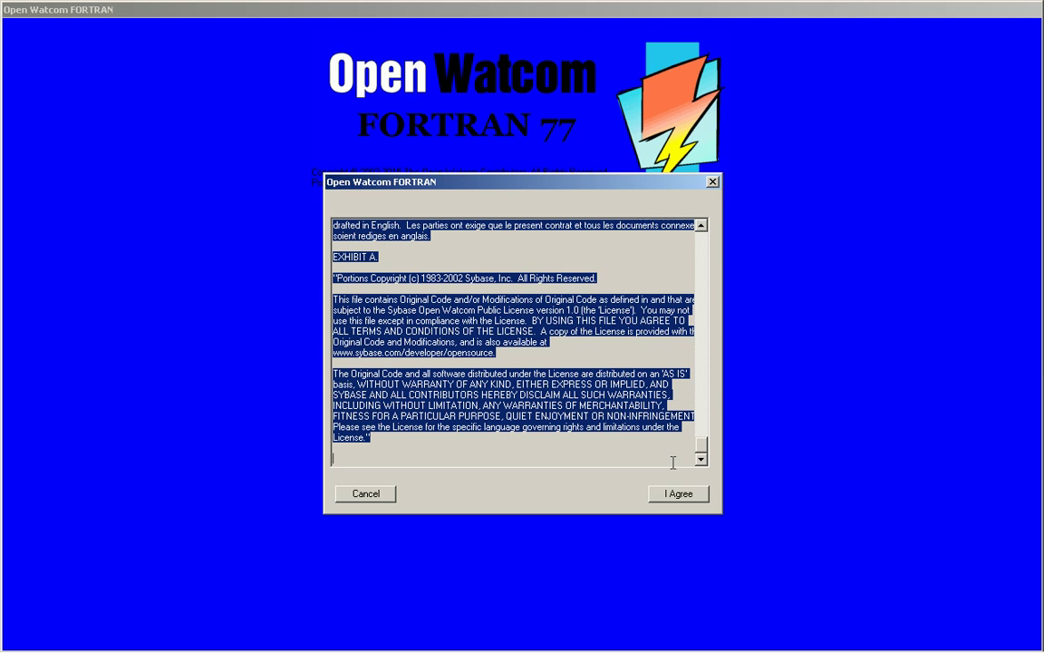
Step: Open Notepad and paste the copied license text into the blank document
key(super+r)
text(cmd)
key(Return)
key(ctrl+v)
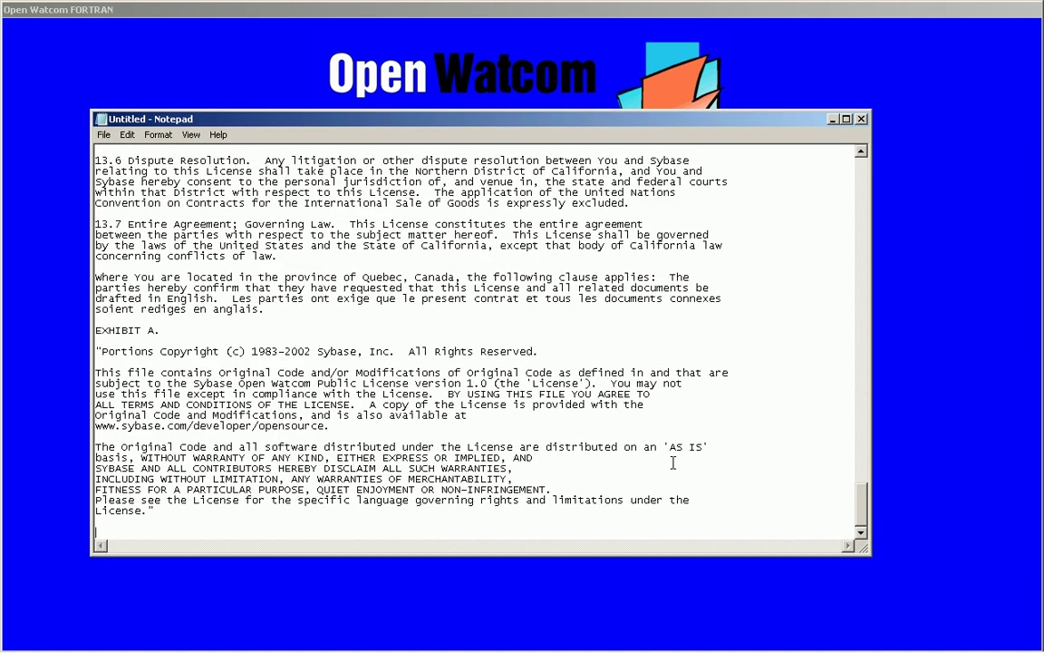
Step: Return to the Open Watcom FORTRAN setup, agree to the license, and proceed with a selective installation in C:\WATCOM
key(alt+Tab)
click(673, 495)
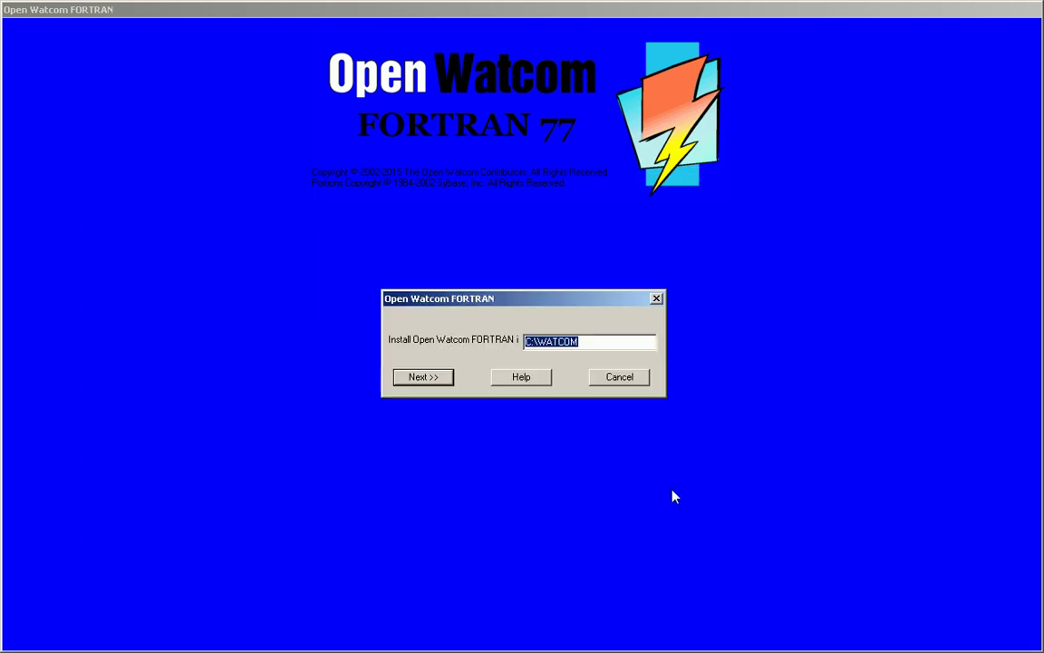
click(422, 377)
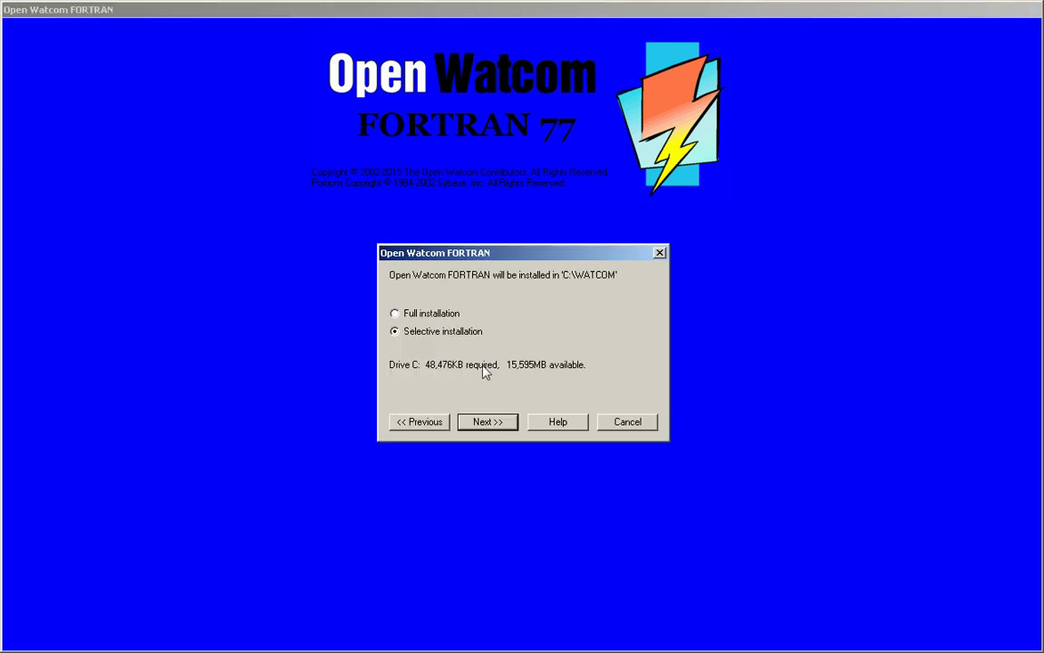
click(488, 423)
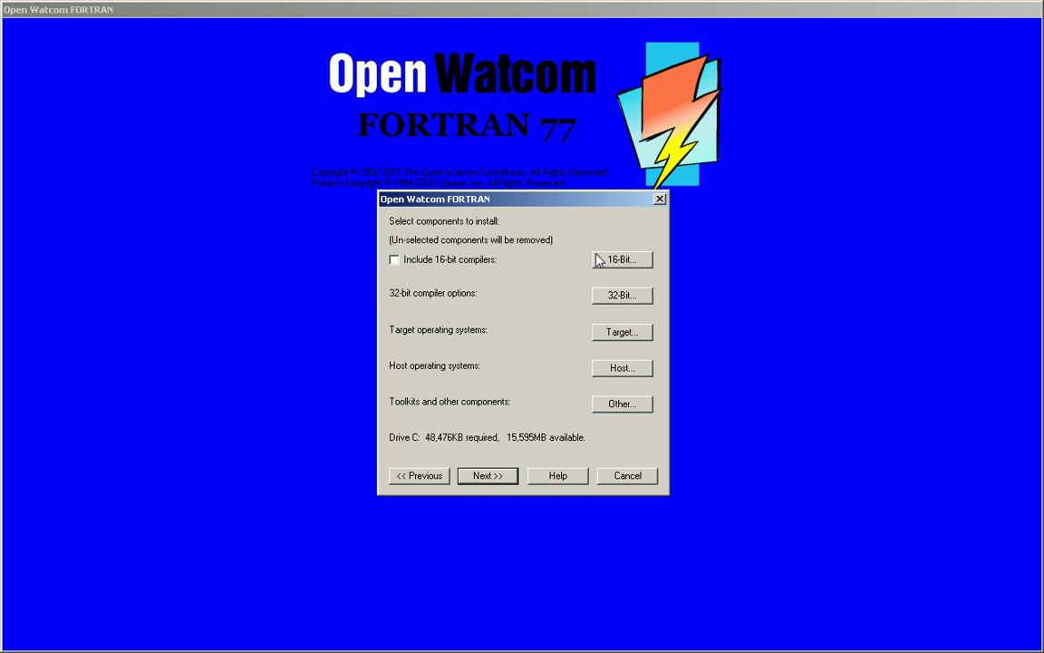
Step: Add the run-time startup source code to the toolkits and other components being installed
click(607, 407)
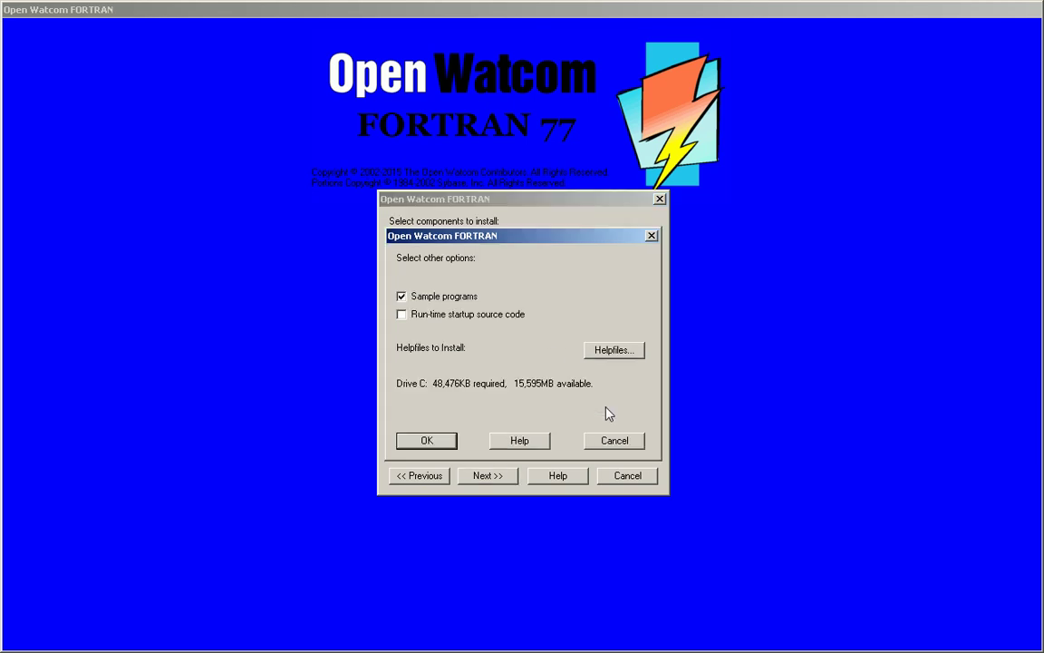
click(493, 322)
click(427, 441)
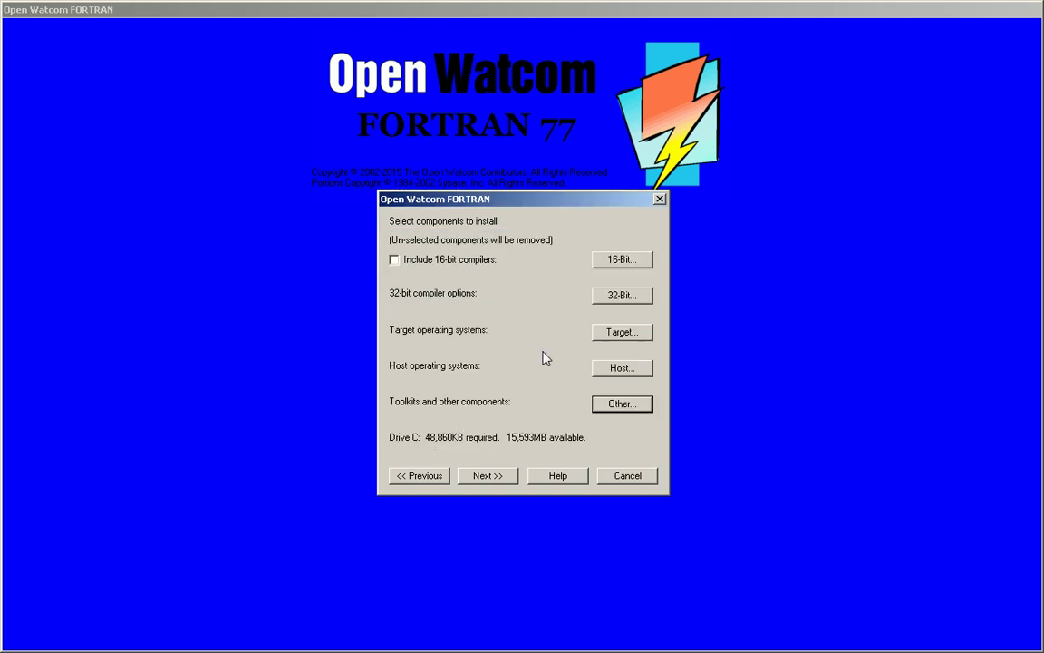
Step: Enable the remaining unselected host operating systems for the installation
click(628, 365)
click(401, 279)
click(401, 297)
click(402, 314)
click(401, 351)
click(403, 369)
click(444, 458)
Step: Add DOS, Windows 3.x, OS/2, Linux x86 32-bit, Novell Netware and RDOS as target operating systems
click(612, 331)
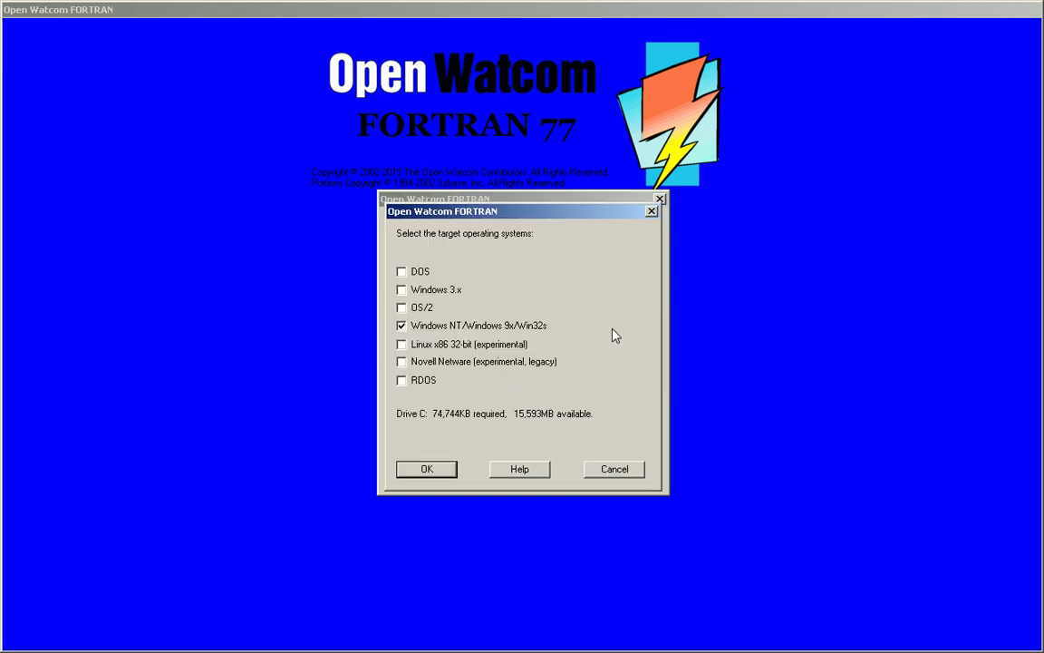
click(401, 271)
click(402, 289)
click(402, 307)
click(401, 344)
click(402, 362)
click(401, 380)
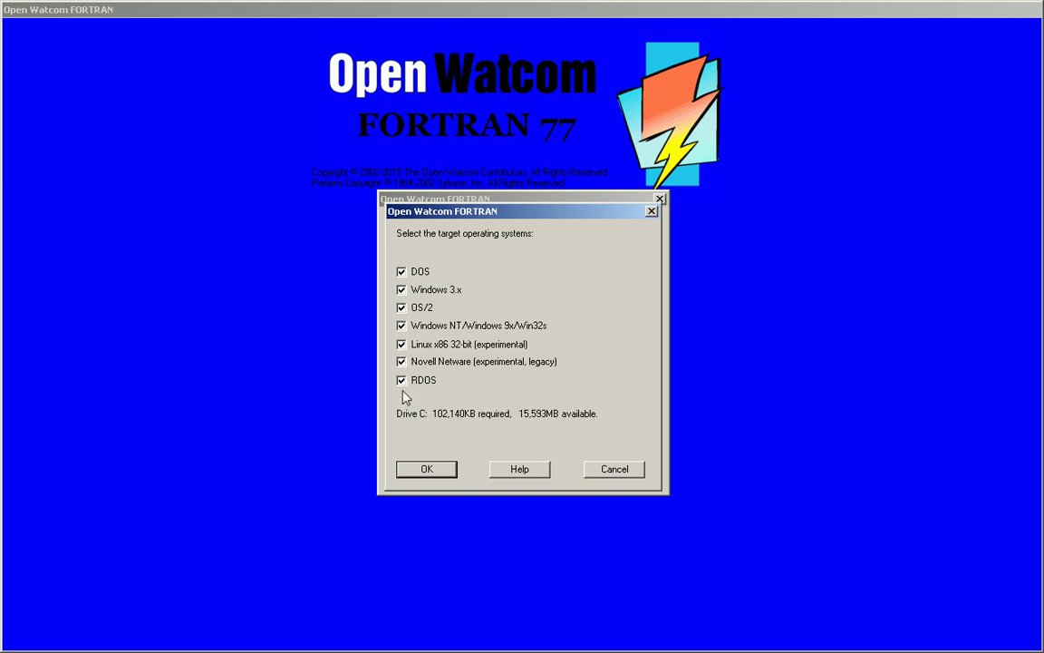
click(435, 471)
Step: Keep register and stack based calling for the 32-bit compiler, and include the 16-bit compilers with the Medium and Large options
click(622, 295)
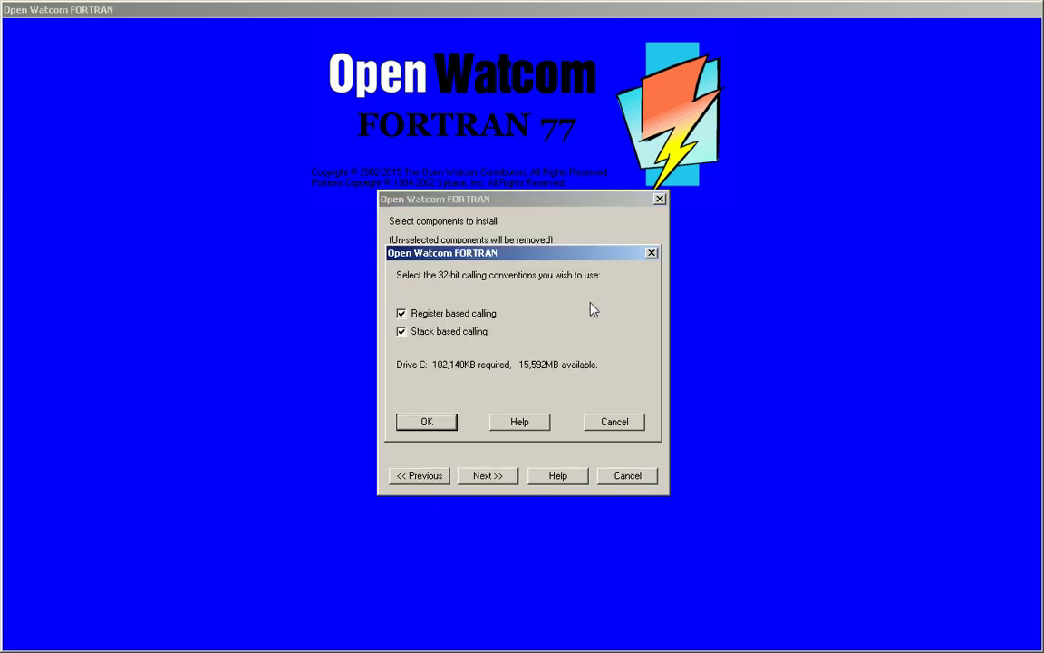
click(438, 420)
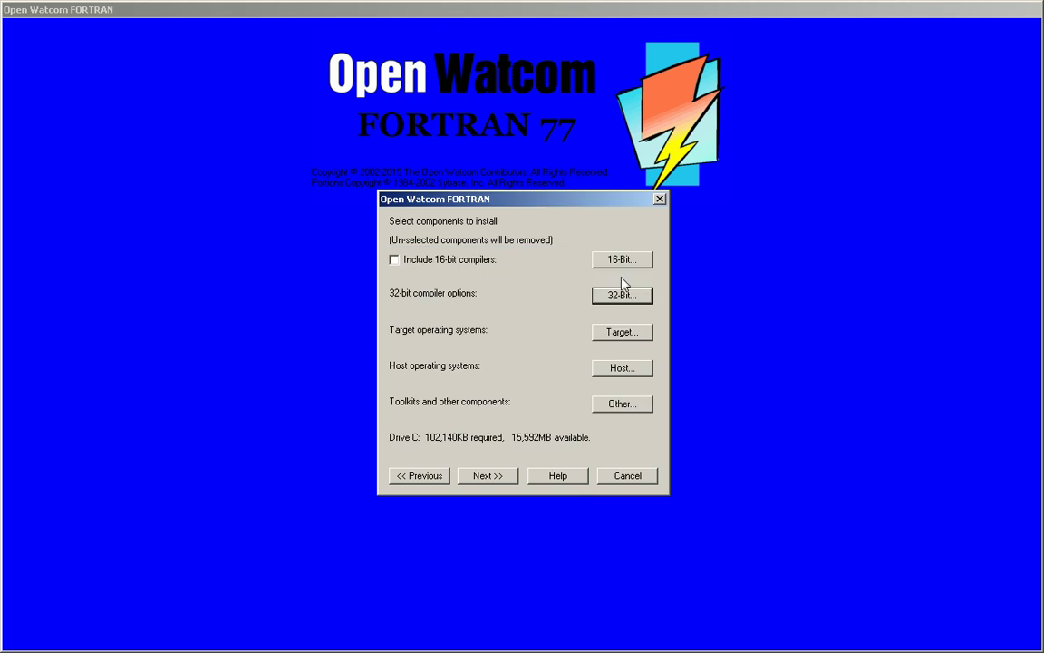
click(481, 262)
click(618, 260)
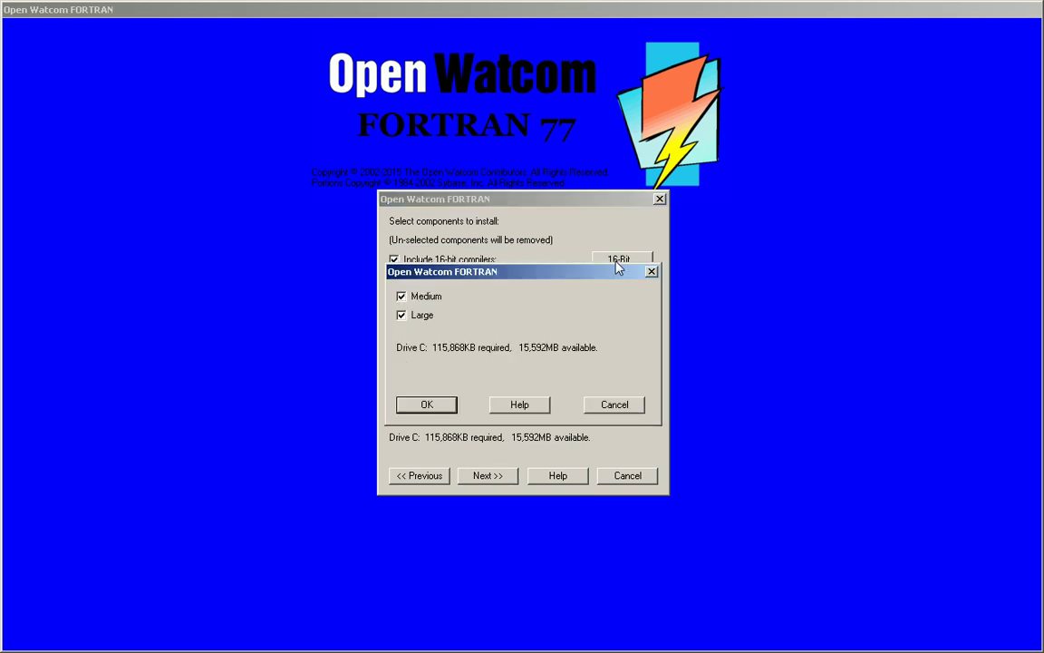
click(440, 405)
Step: Install the selected files, accepting local machine environment variable changes and modified file associations, and close the finished setup
click(488, 476)
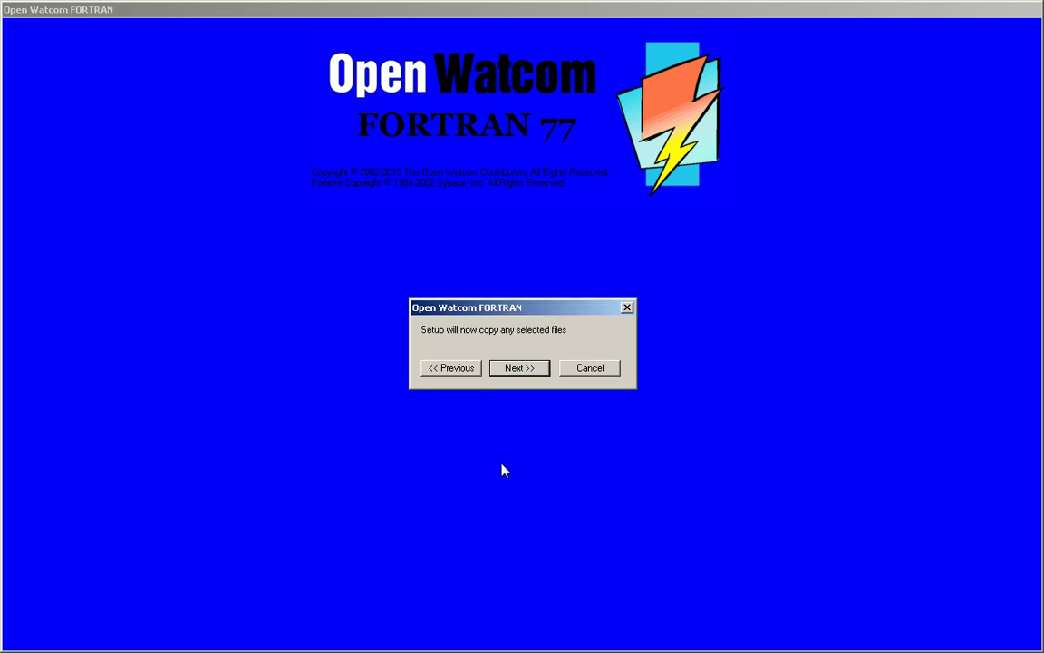
click(524, 369)
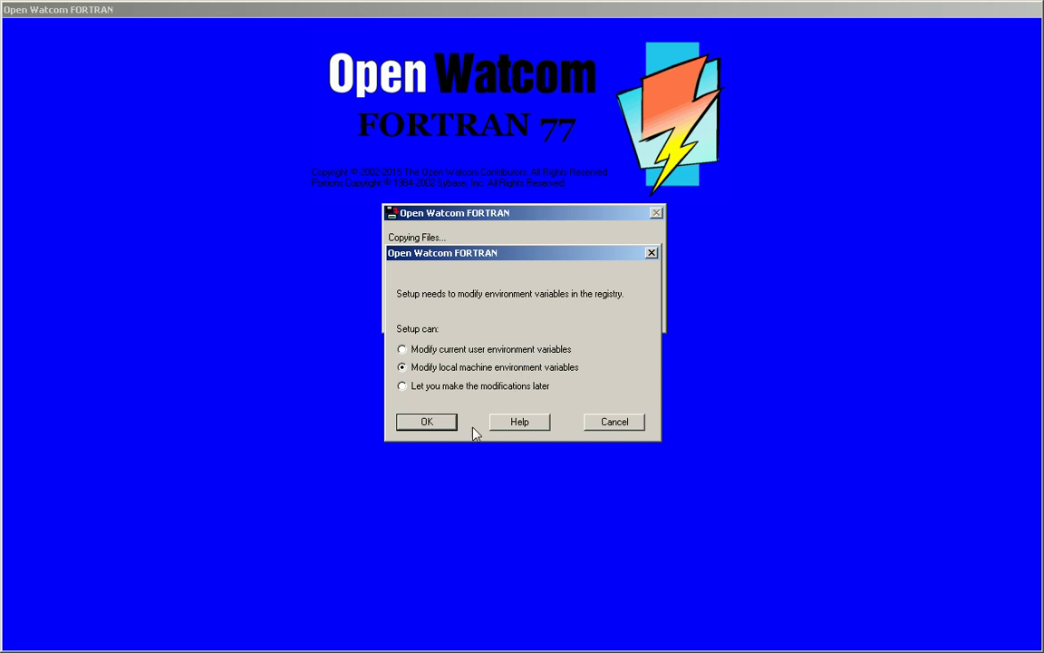
click(428, 423)
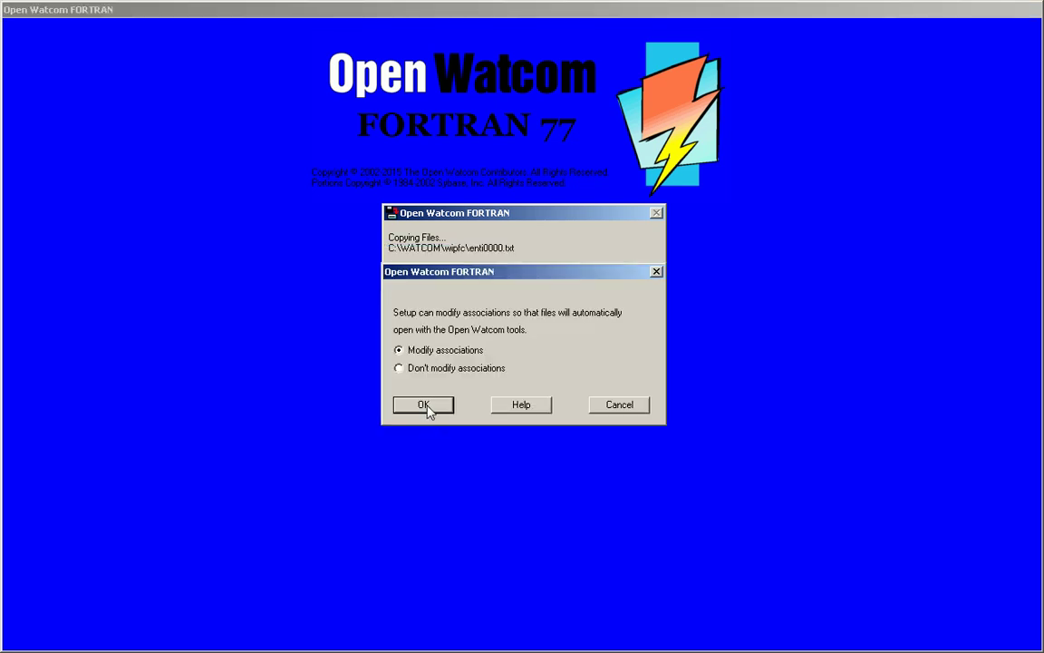
click(429, 408)
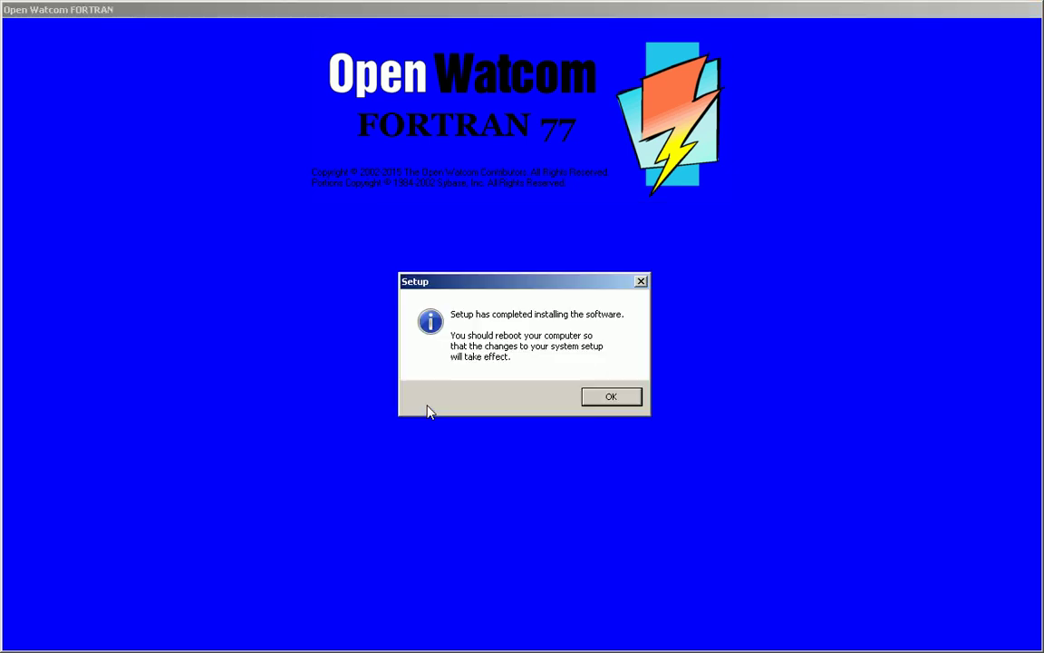
click(613, 401)
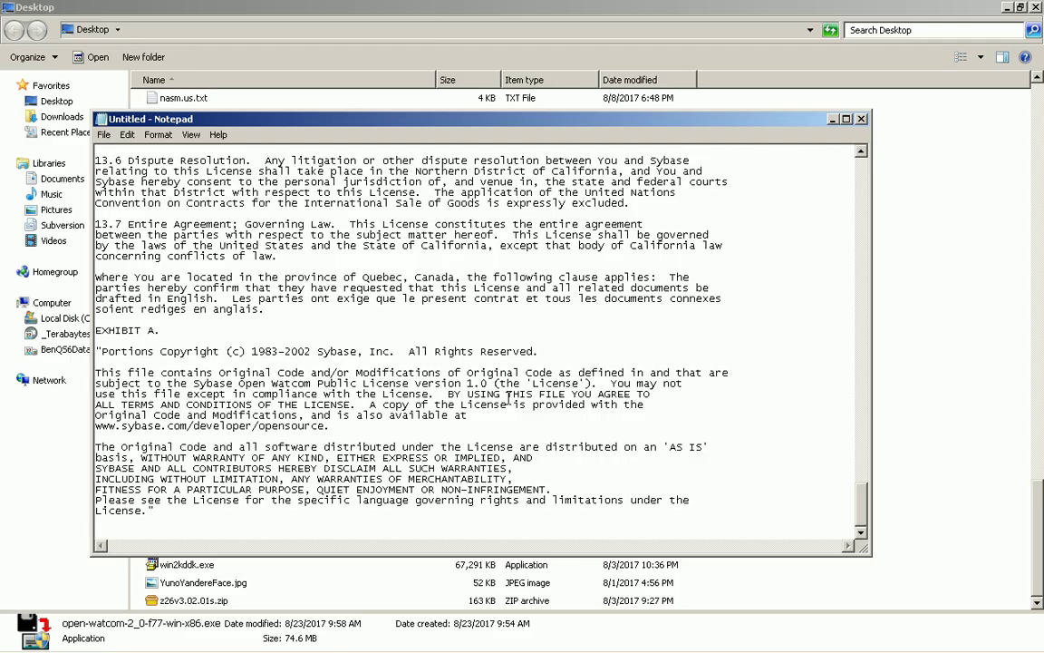
Step: Examine the tools installed in the Open Watcom FORTRAN program group
key(super)
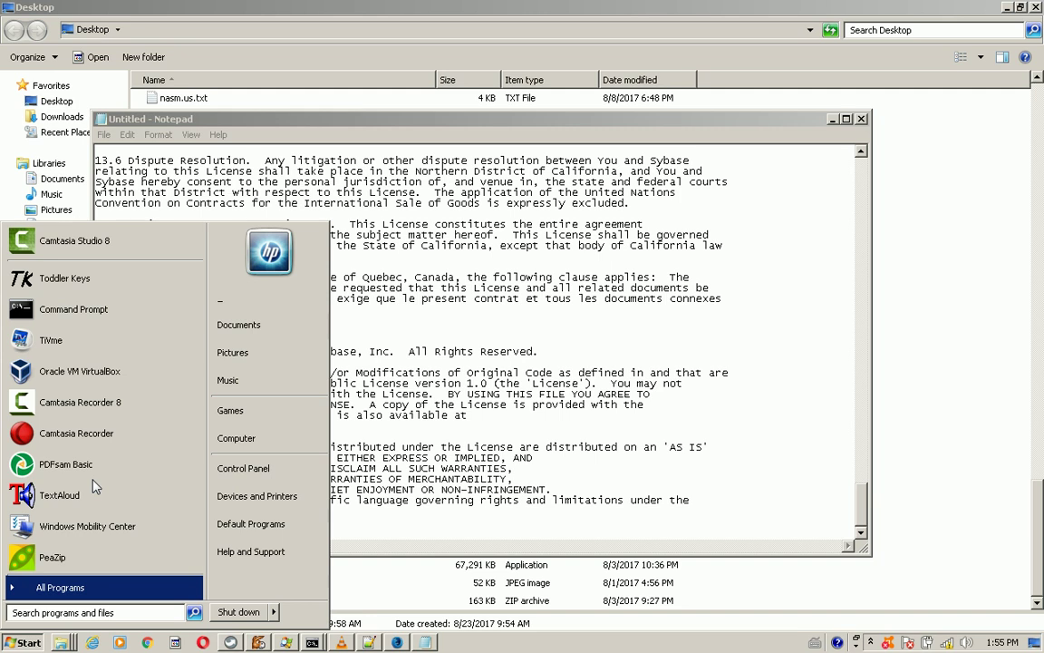
key(Return)
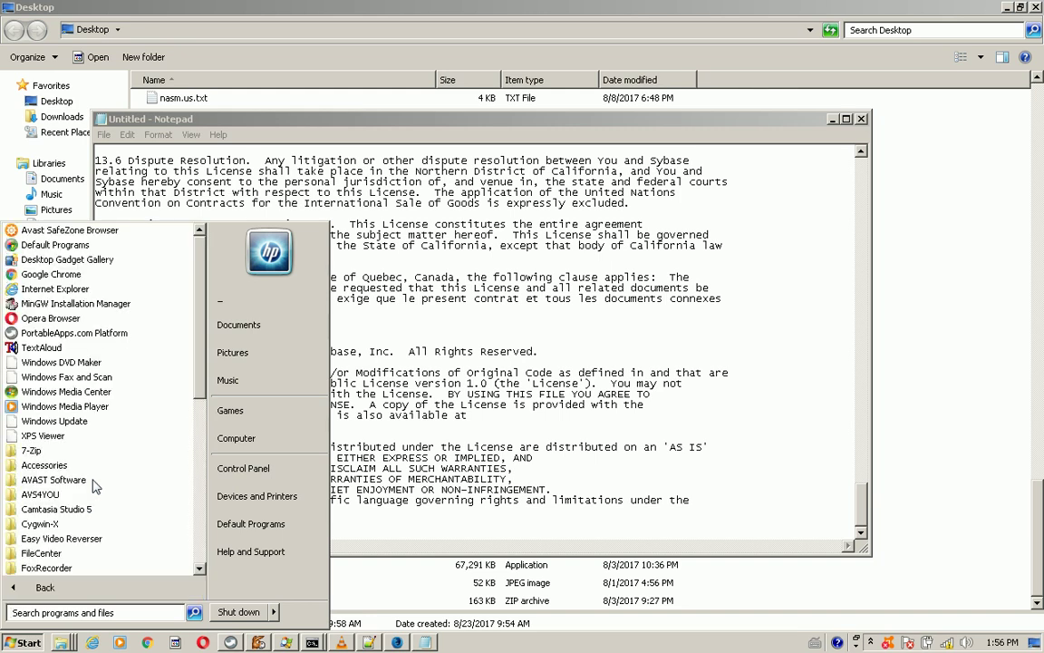
scroll(109, 481, down, 8)
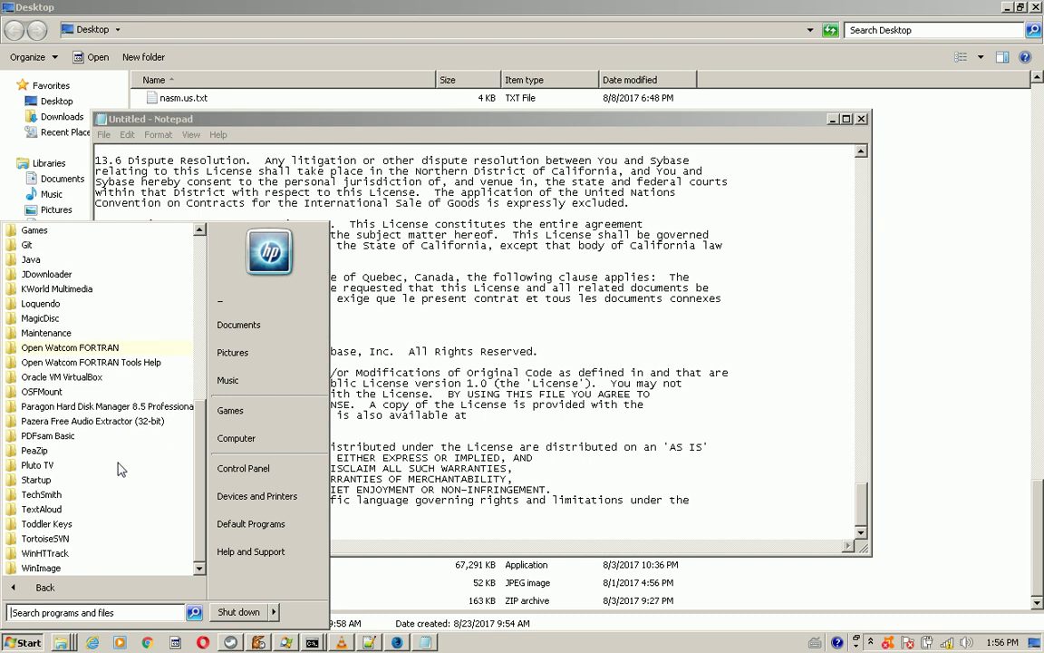
click(98, 349)
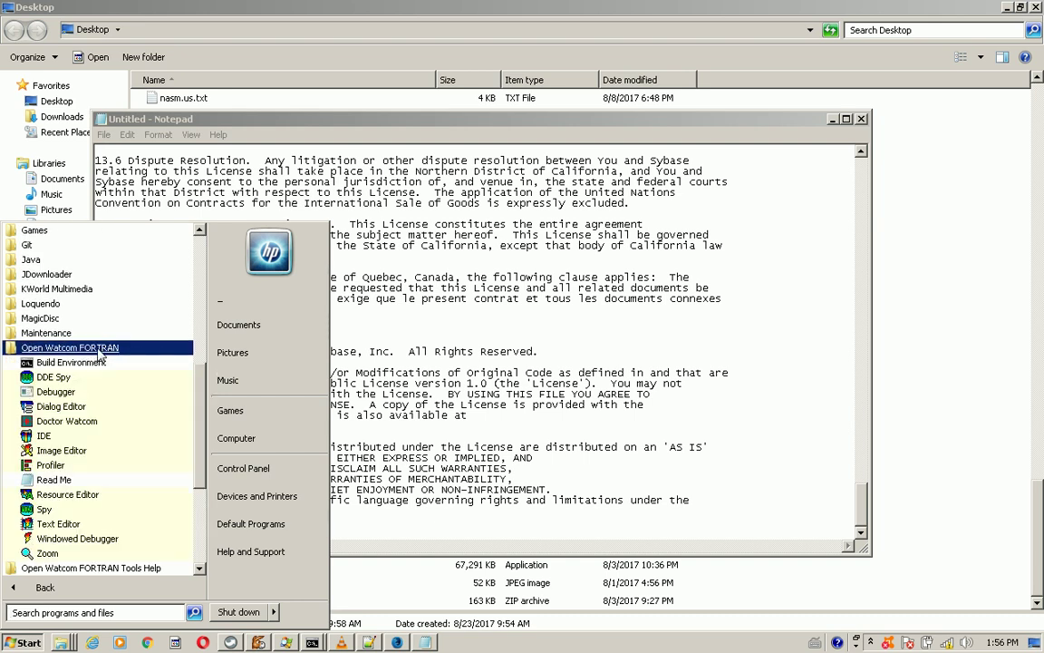
scroll(100, 355, down, 2)
scroll(100, 356, up, 2)
click(95, 348)
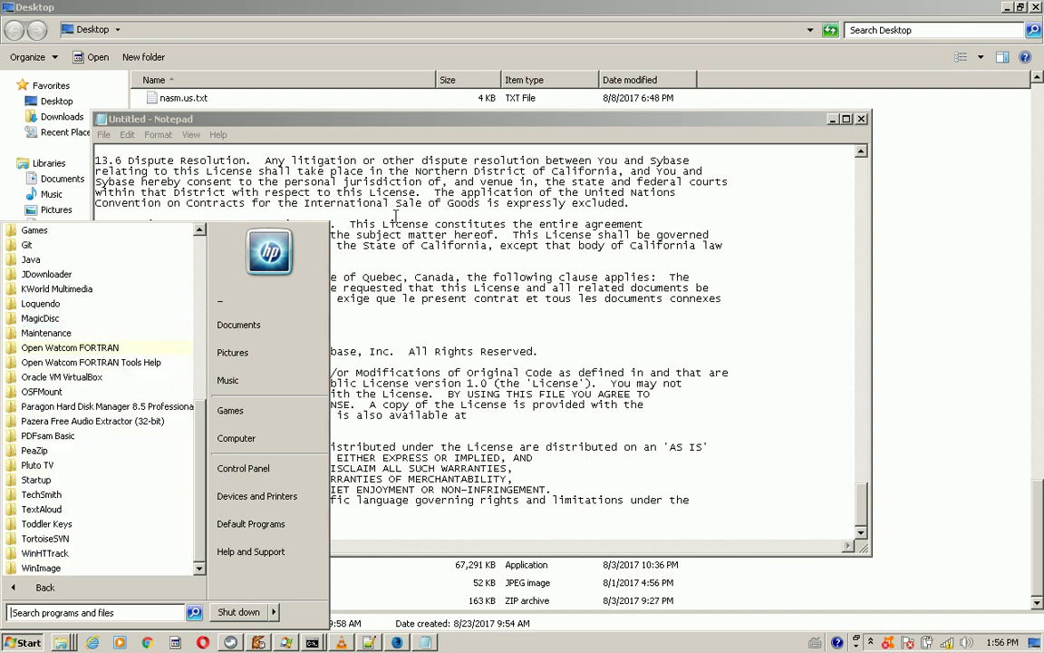